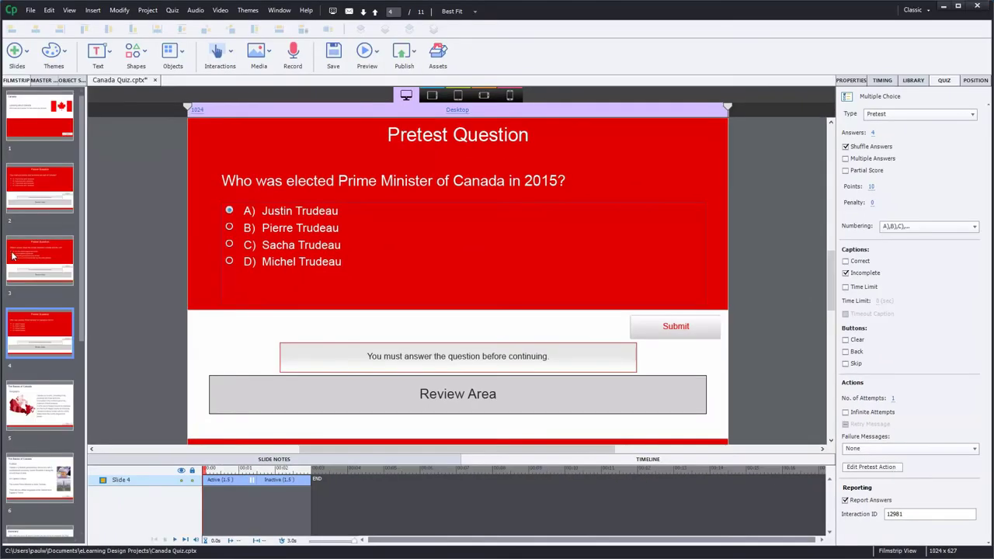
Step through the Filmstrip from slide 3 back to slide 2's provinces and territories pretest question
left_click(44, 260)
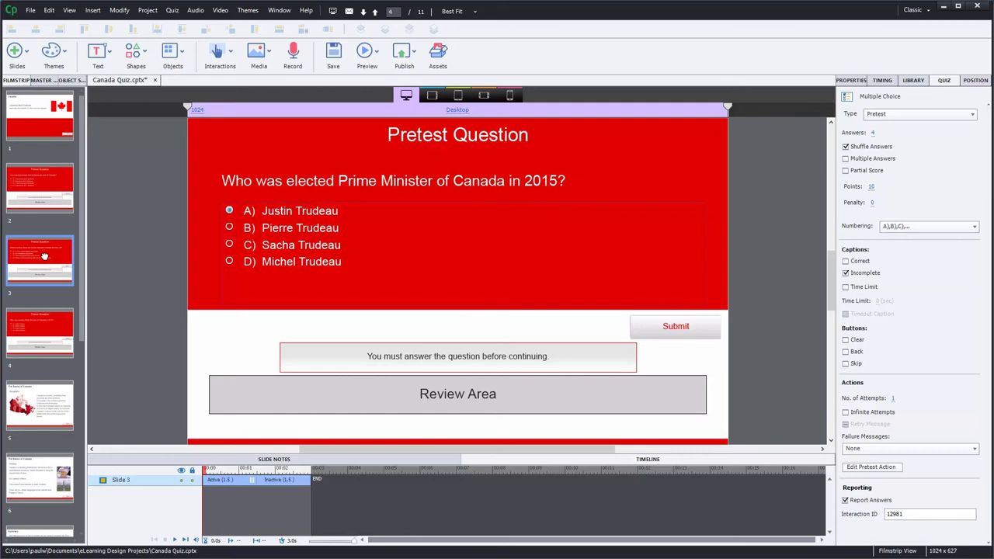
left_click(40, 201)
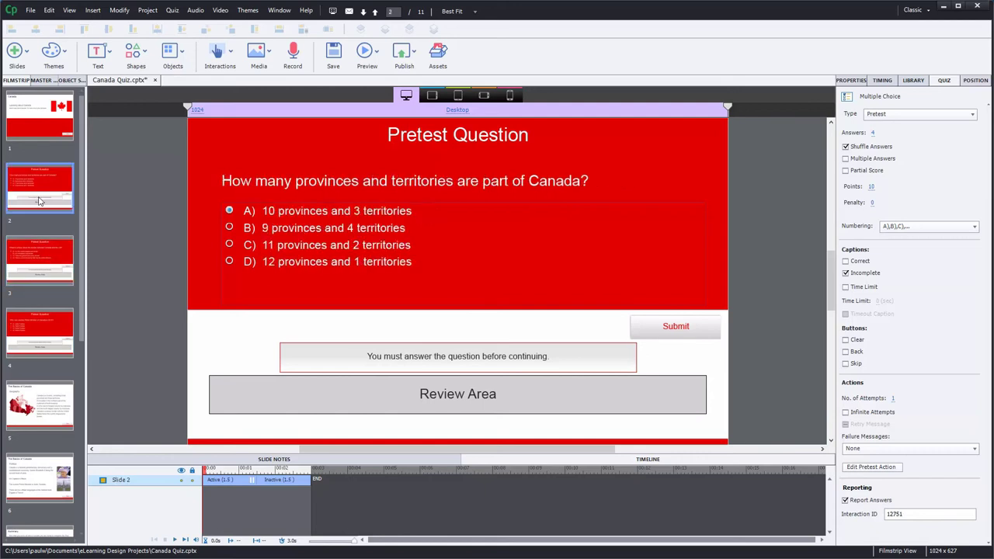
Open the pretest's advanced action and review its ELSE branch and its IF rule: score above 50 goes to next slide
left_click(873, 467)
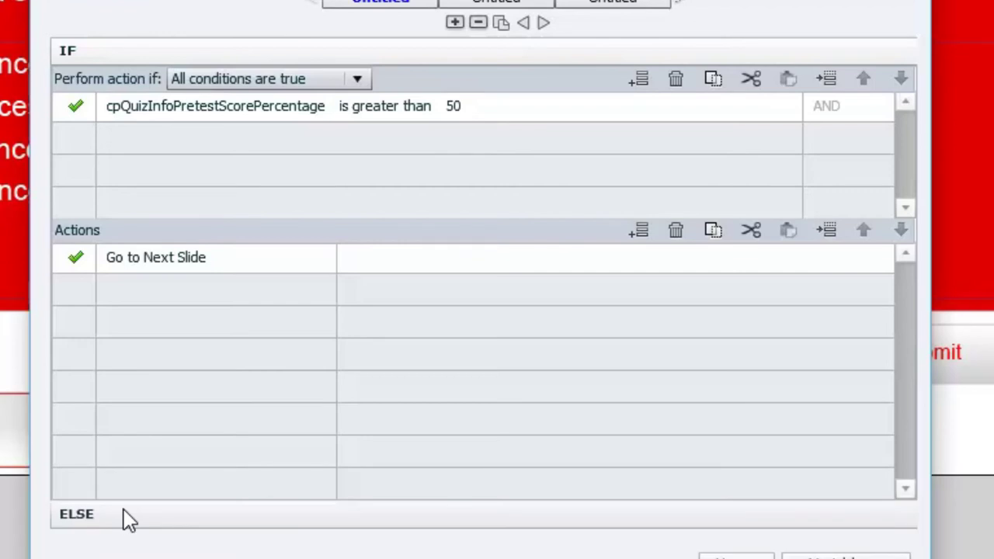
left_click(124, 517)
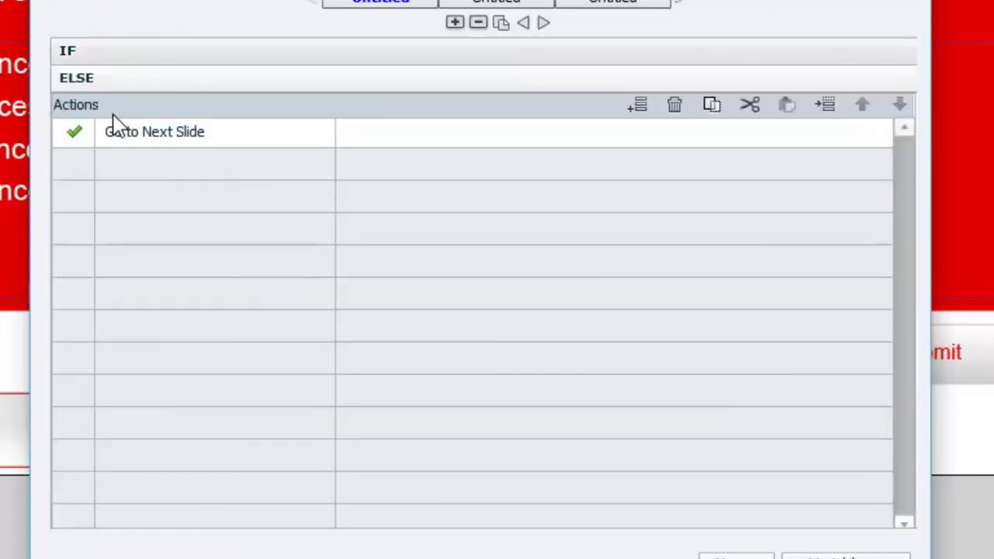
left_click(148, 51)
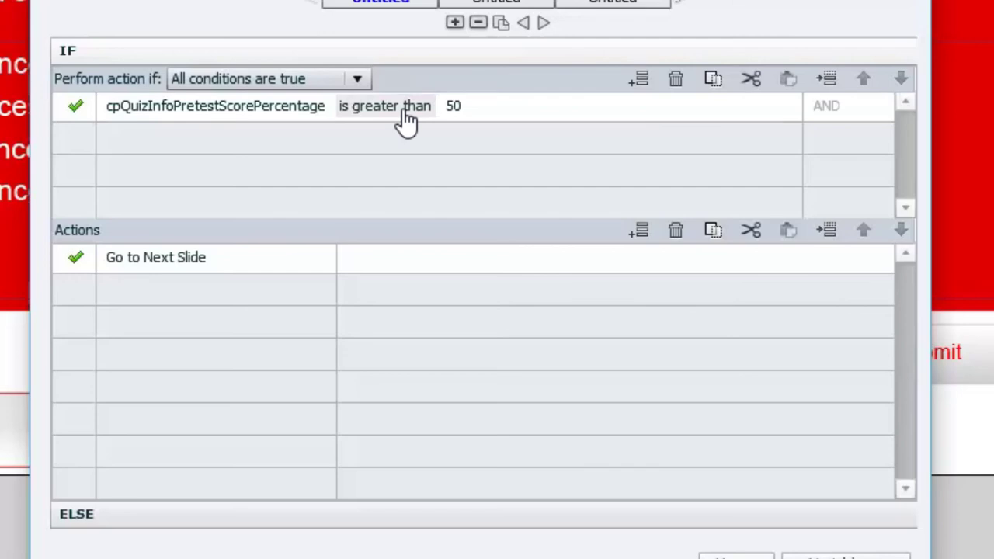
Change the condition to cpQuizInfoPretestScorePercentage is equal to literal 100, then update the action
left_click(406, 117)
left_click(403, 108)
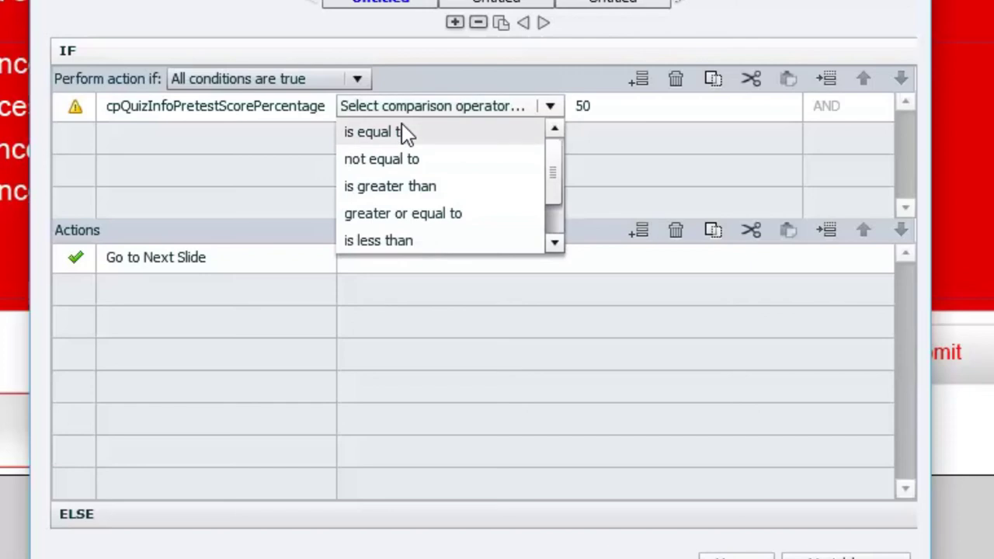
left_click(402, 126)
left_click(422, 109)
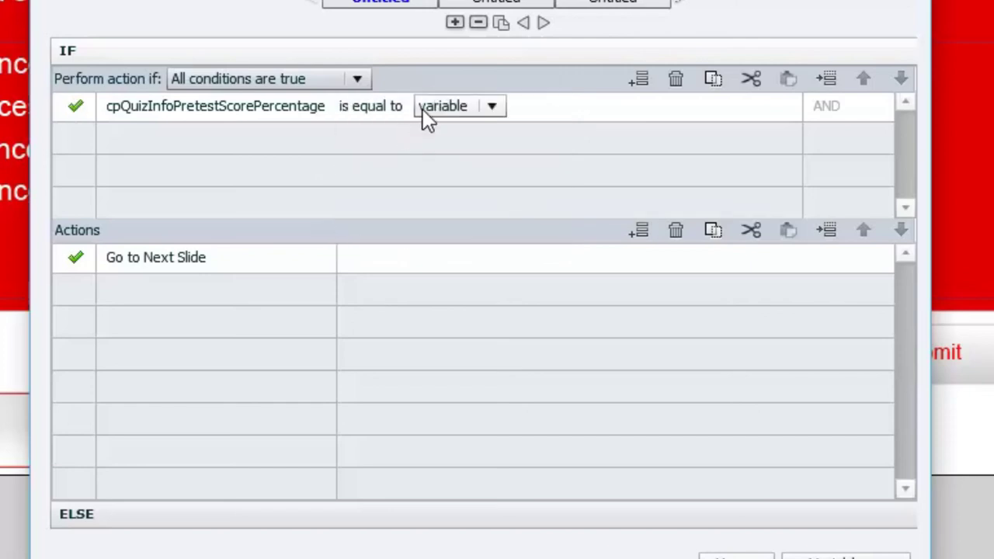
left_click(433, 109)
left_click(437, 161)
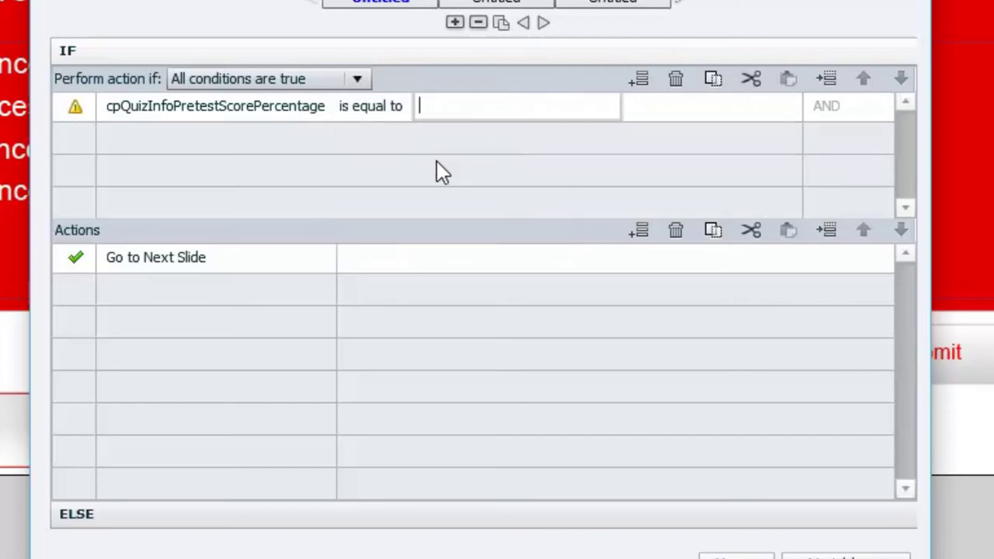
type("100")
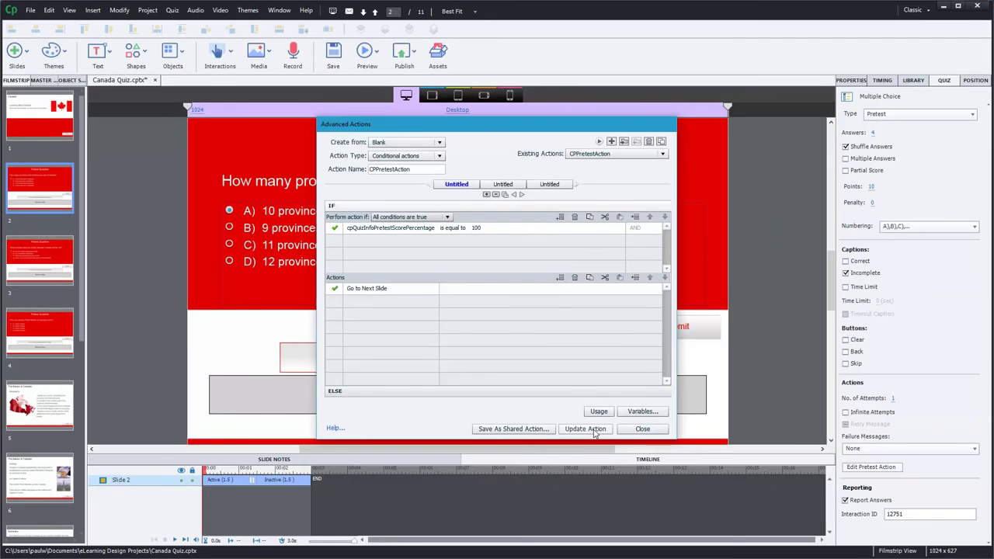
left_click(596, 432)
left_click(527, 301)
left_click(643, 429)
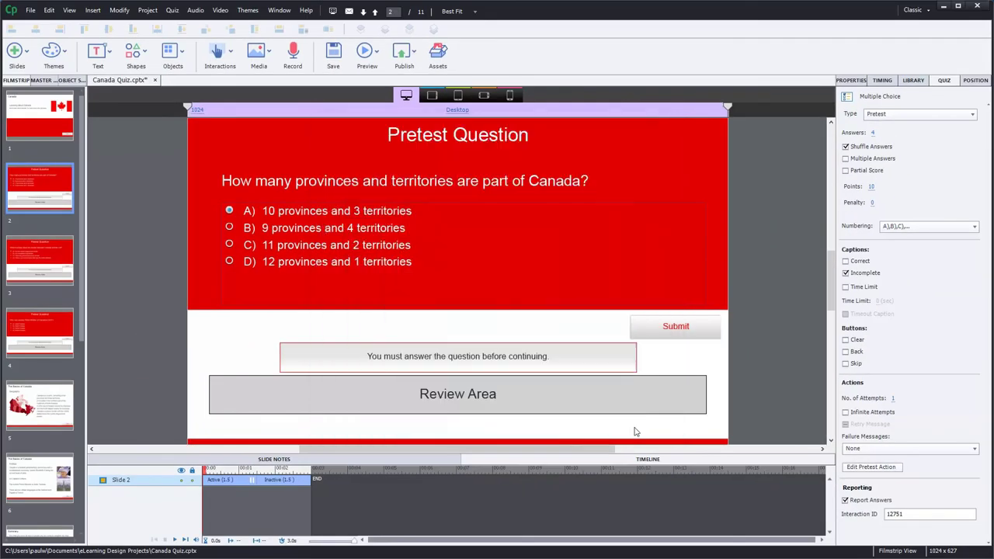
scroll(69, 327, "down", 5)
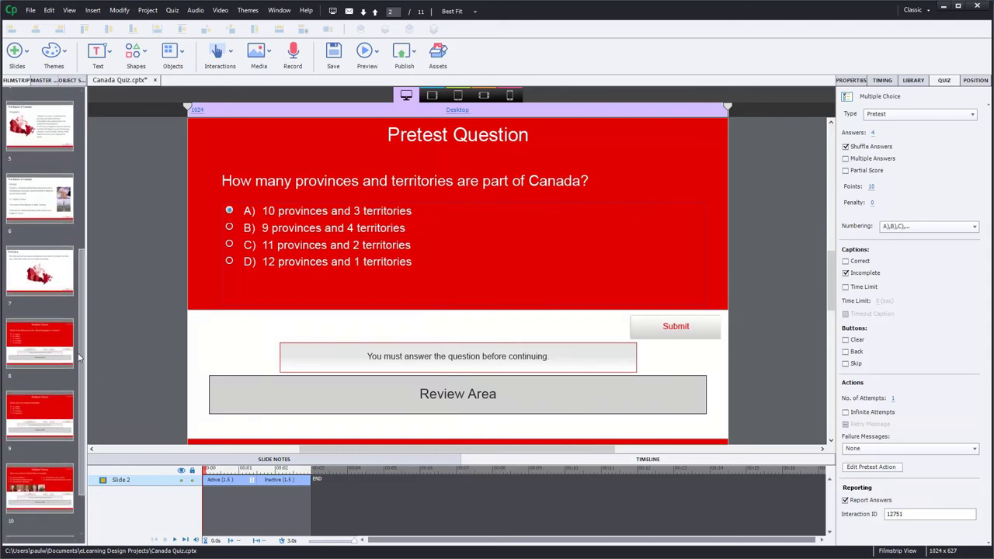
left_click(42, 261)
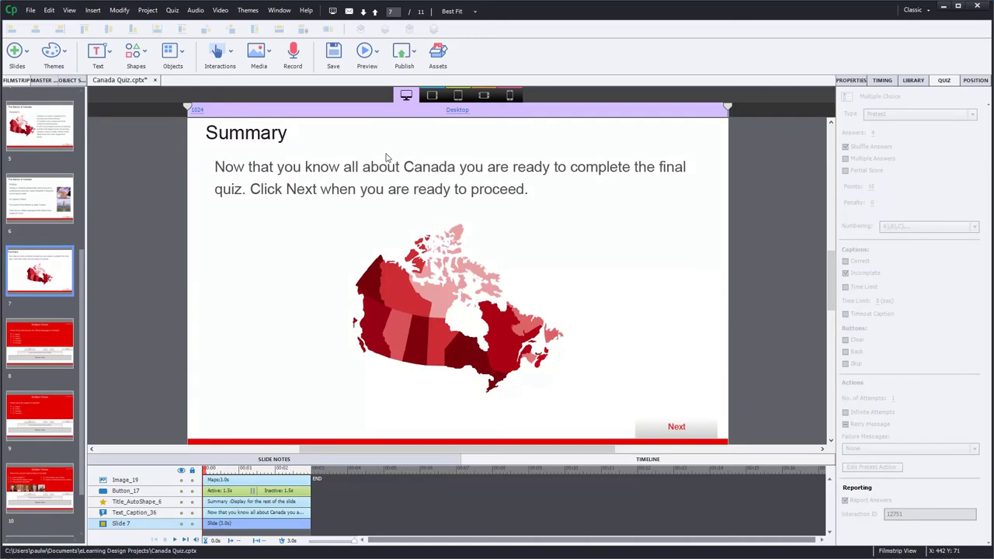
left_click_drag(79, 284, 80, 156)
left_click(33, 128)
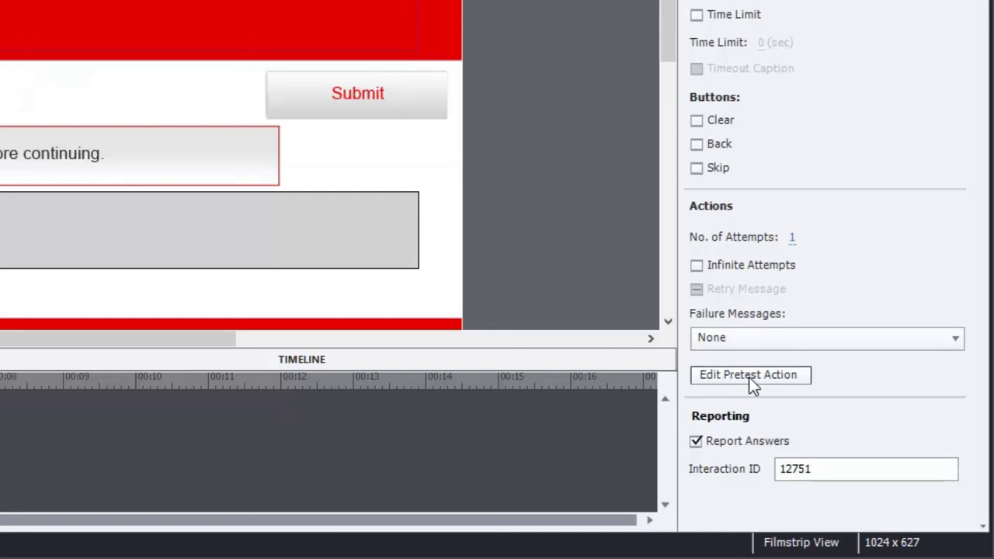
Replace the pretest action's Go to Next Slide with Jump to Slide, targeting Slide 7
left_click(750, 374)
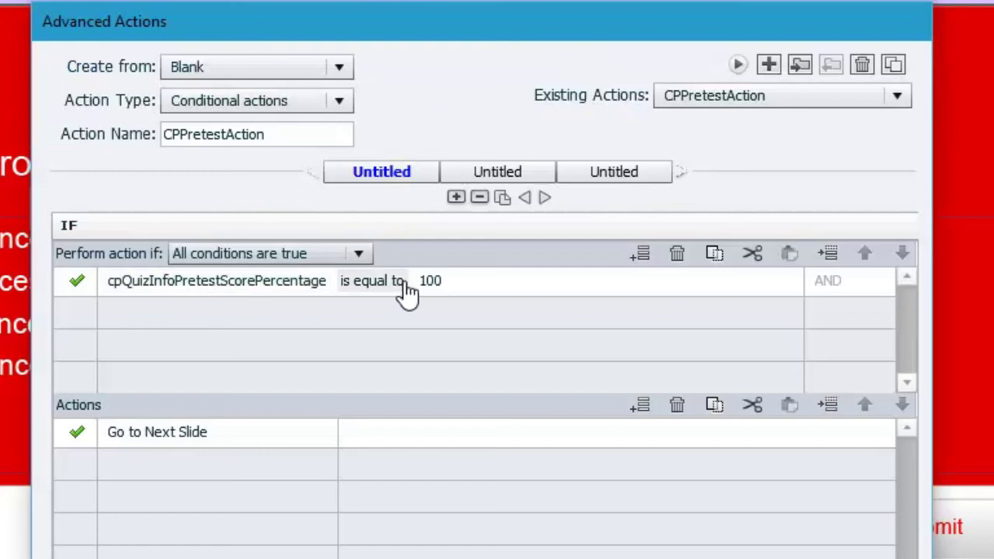
left_click(189, 433)
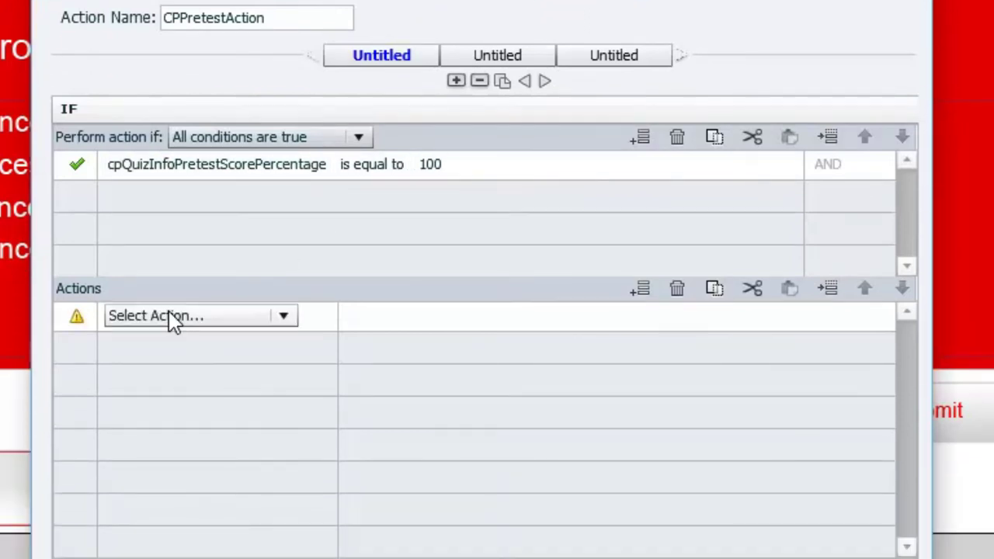
left_click(174, 319)
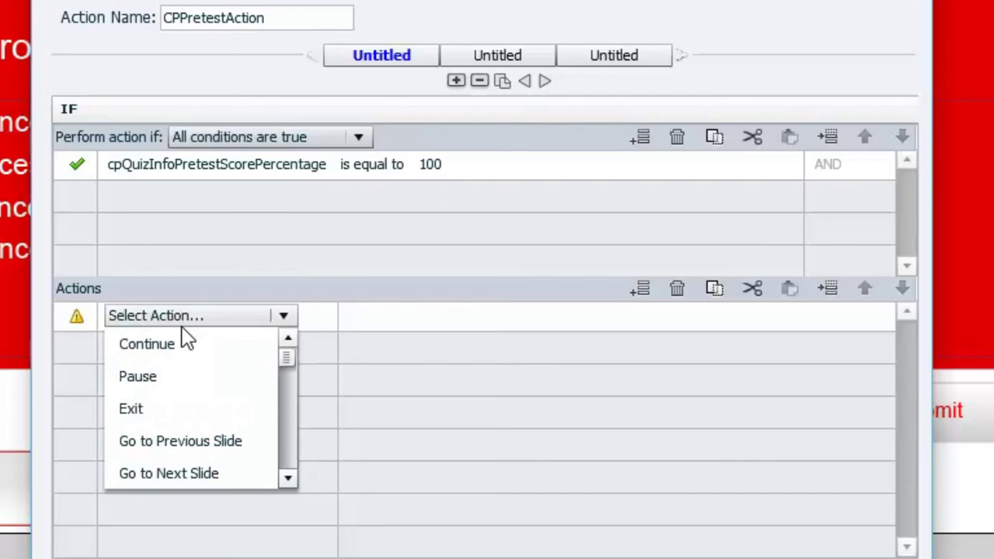
left_click(287, 480)
left_click(286, 480)
left_click(287, 480)
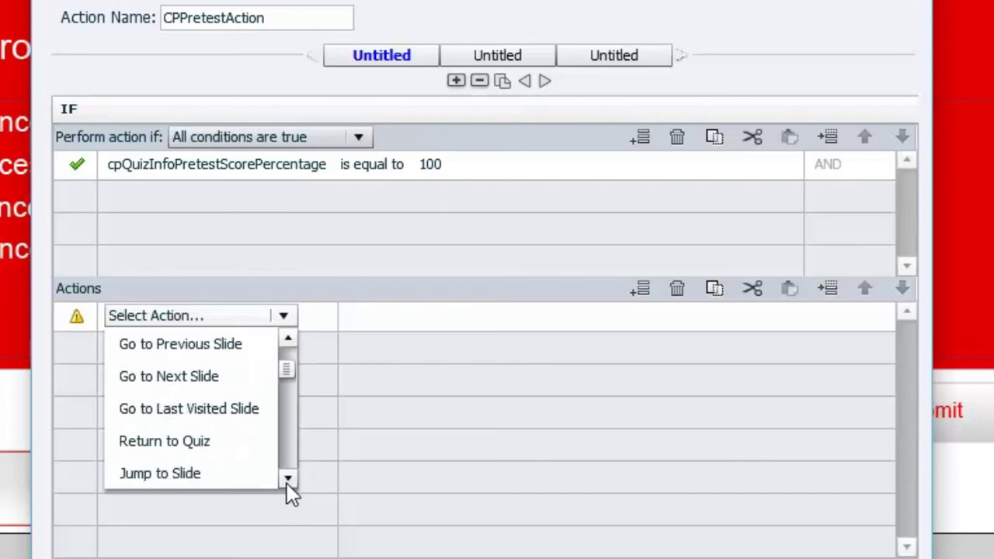
left_click(286, 480)
left_click(201, 442)
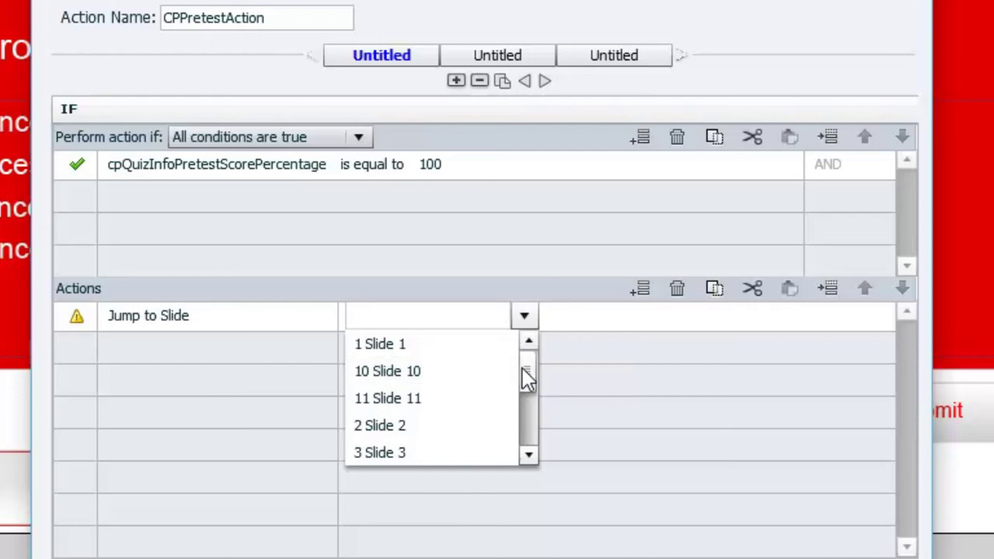
left_click_drag(526, 377, 528, 433)
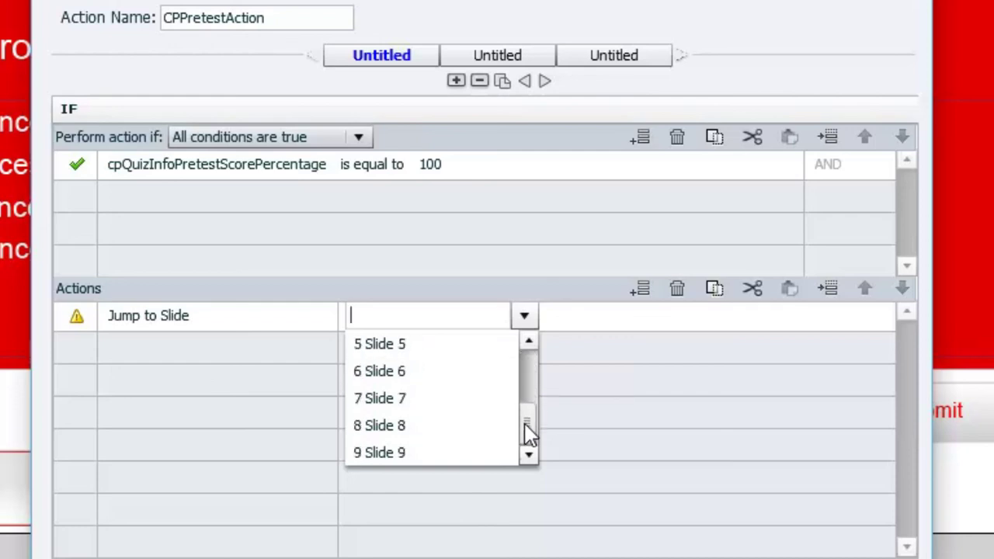
left_click(419, 397)
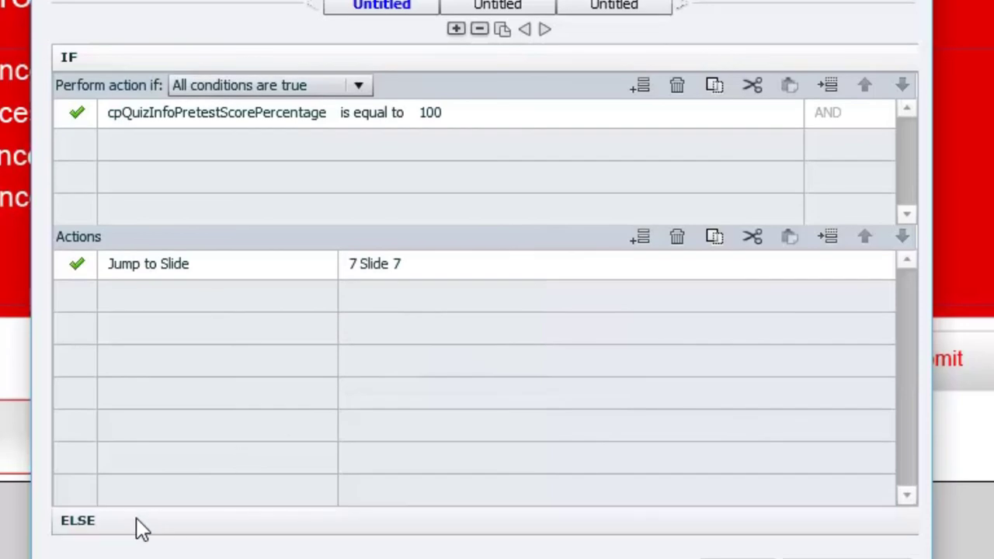
Confirm the ELSE branch still goes to the next slide, update the action and close the editor
left_click(136, 534)
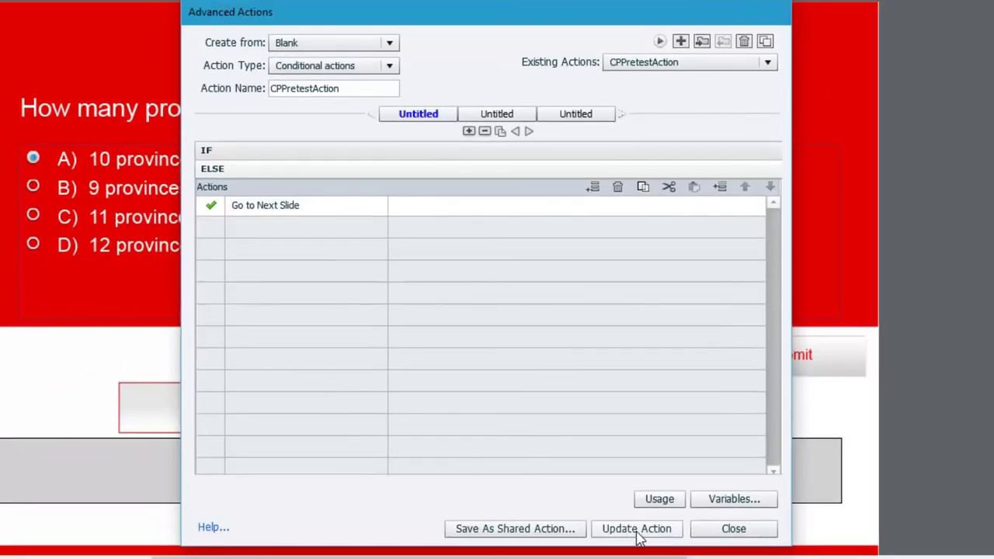
left_click(636, 534)
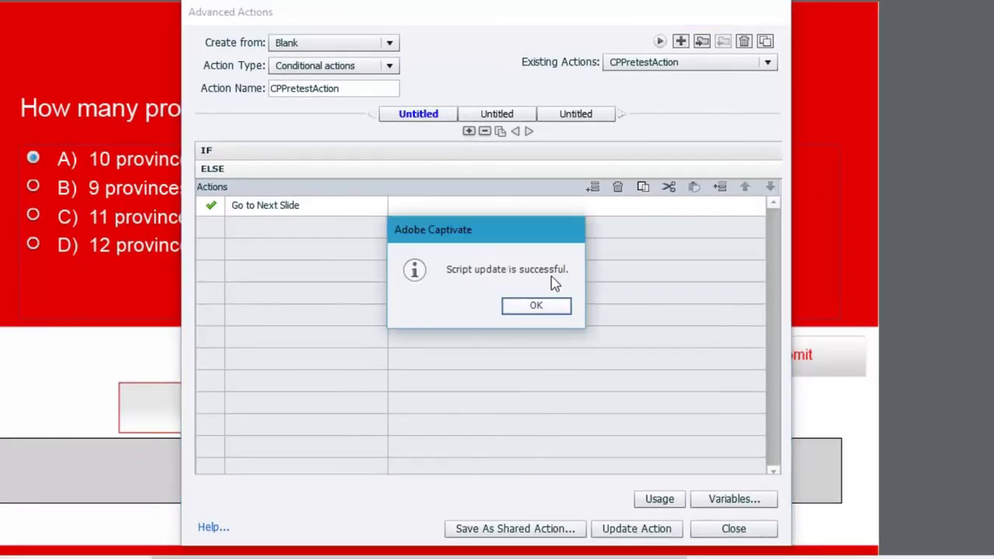
left_click(539, 308)
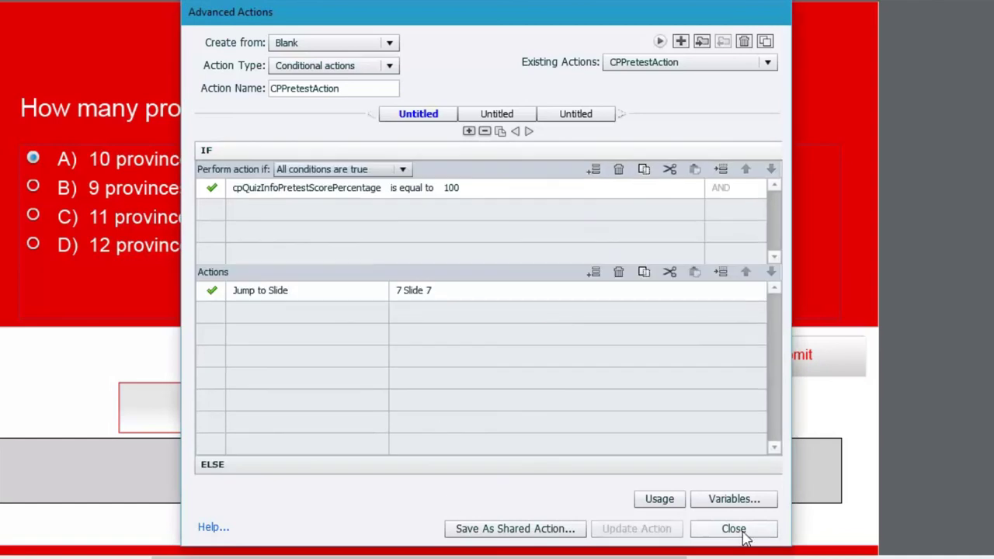
left_click(742, 535)
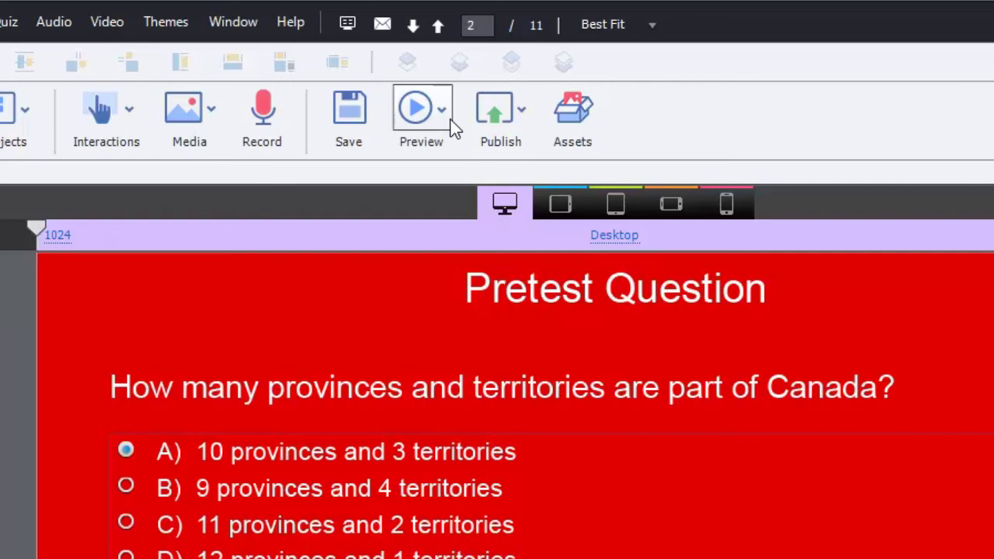
Preview the whole project and advance past the Canada intro to the pretest
left_click(378, 56)
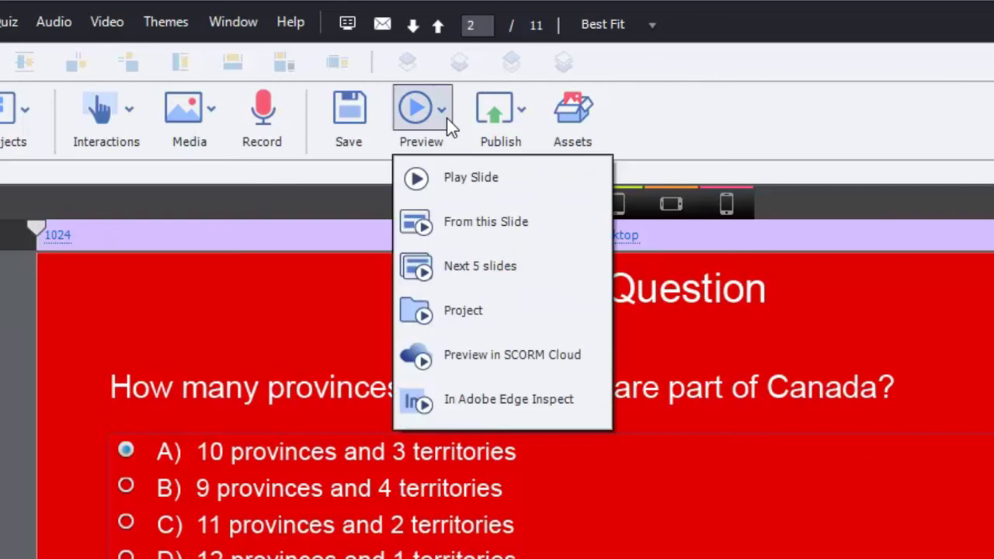
left_click(470, 302)
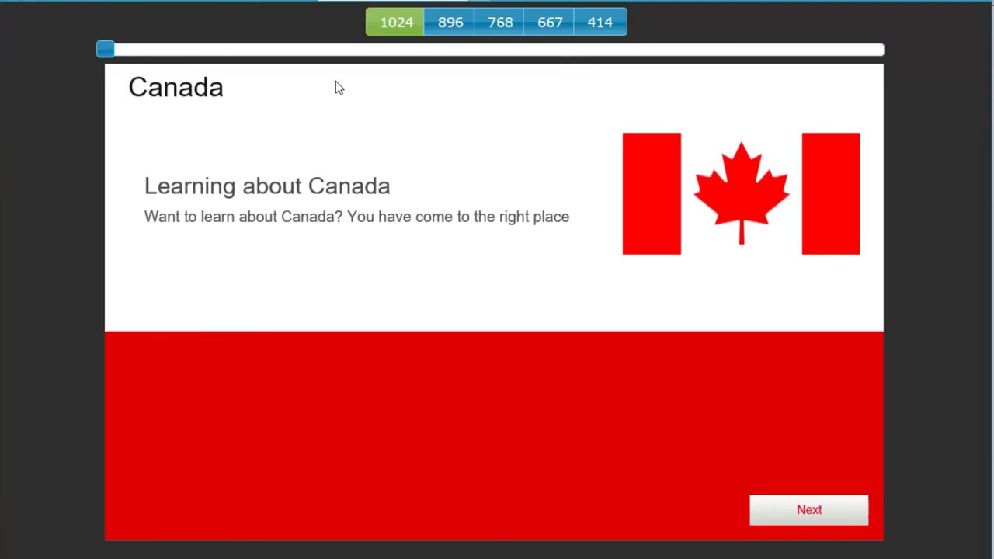
left_click(819, 512)
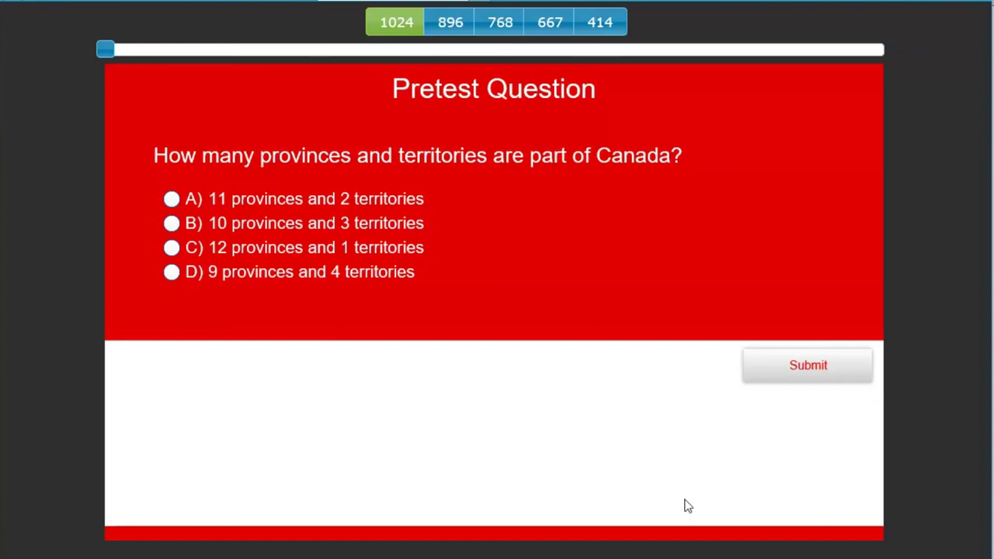
Submit wrong pretest answers: 9 provinces and 4 territories, guard towers, and Pierre Trudeau
left_click(259, 276)
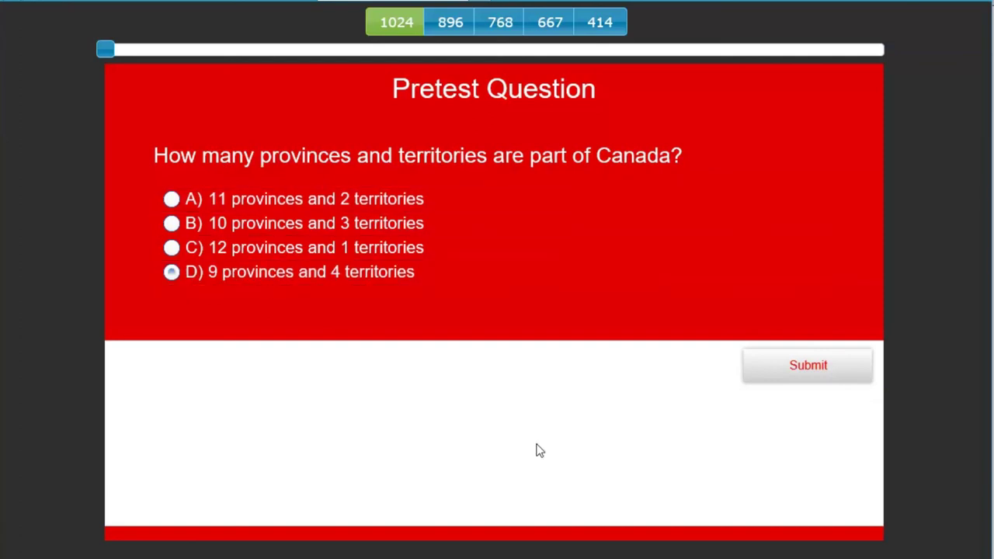
left_click(821, 371)
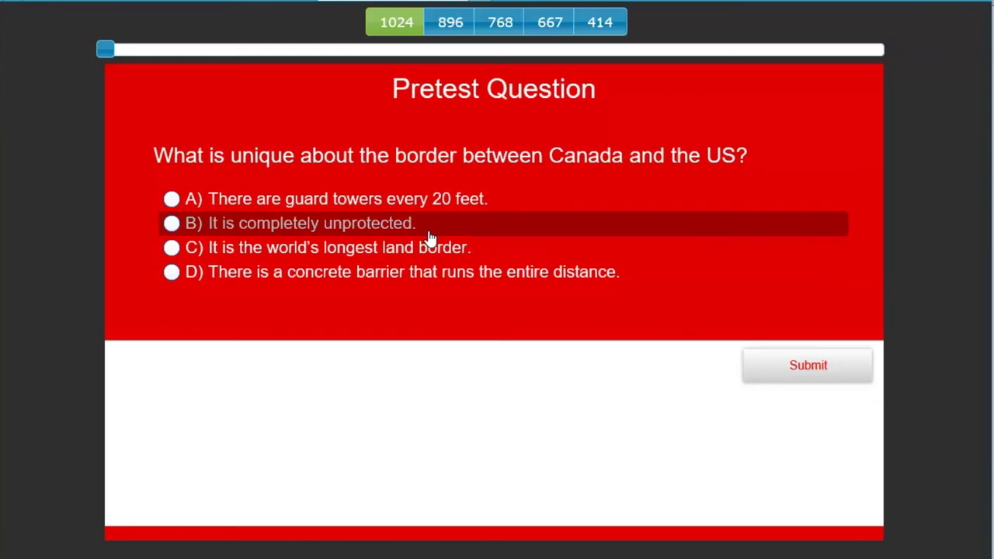
left_click(396, 203)
left_click(814, 375)
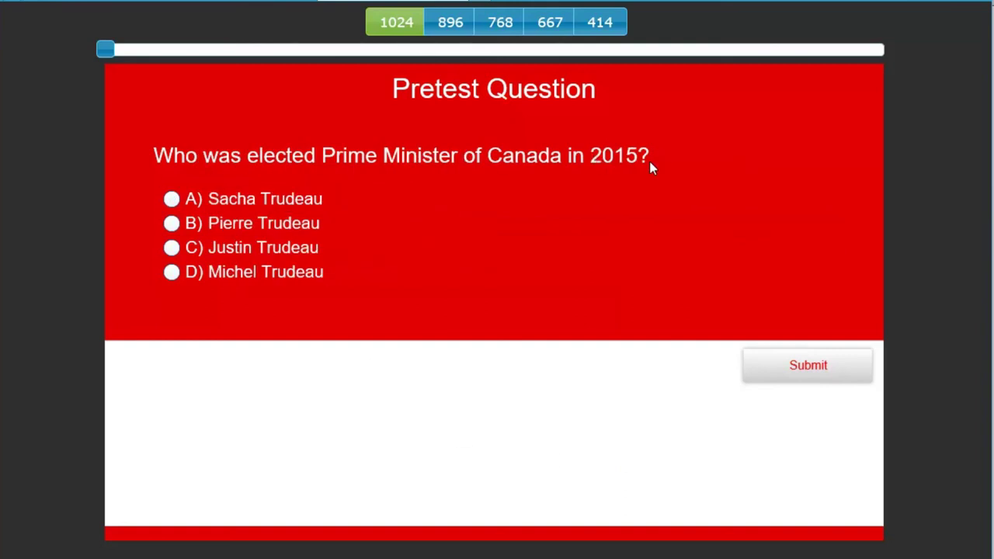
left_click(251, 224)
left_click(812, 371)
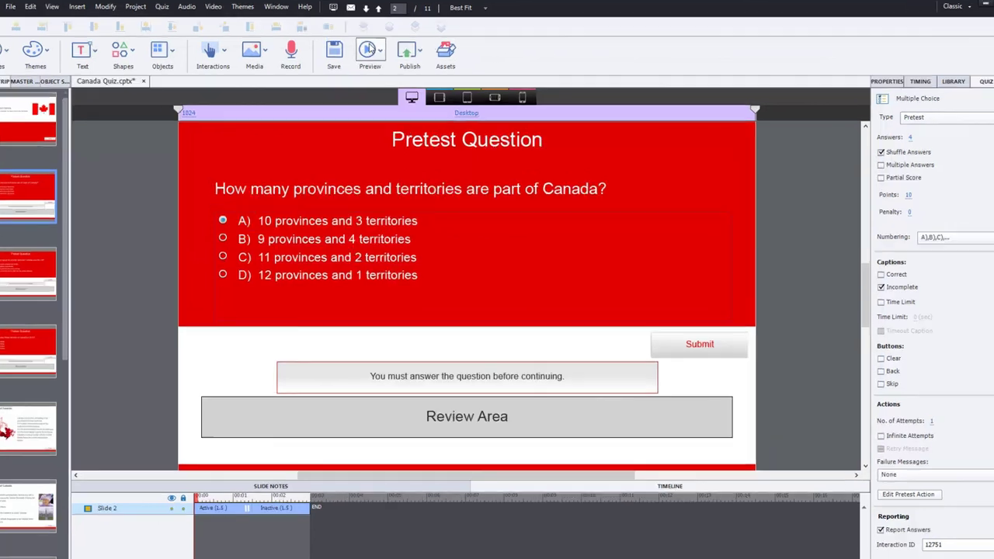
Preview the next 5 slides and advance past the Canada intro to the pretest
left_click(366, 51)
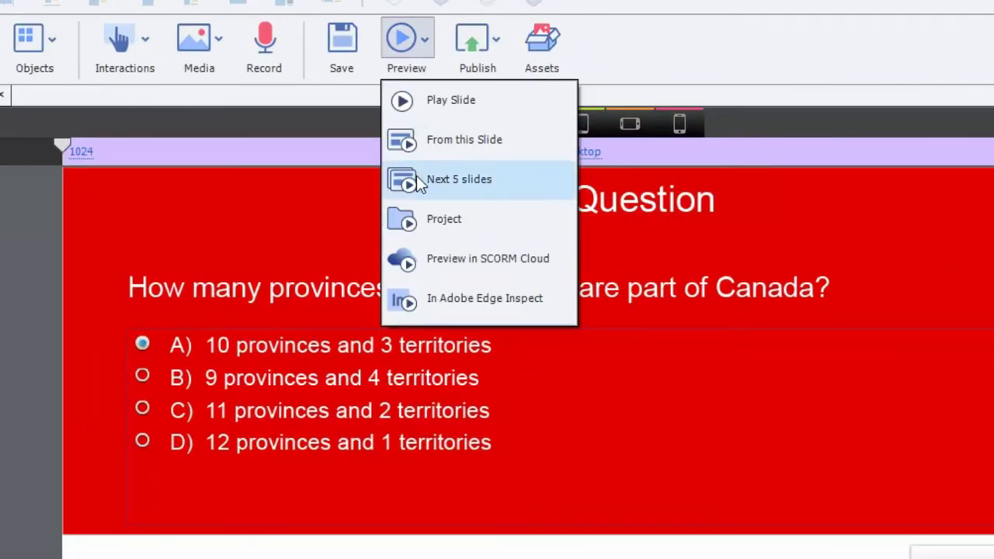
left_click(458, 180)
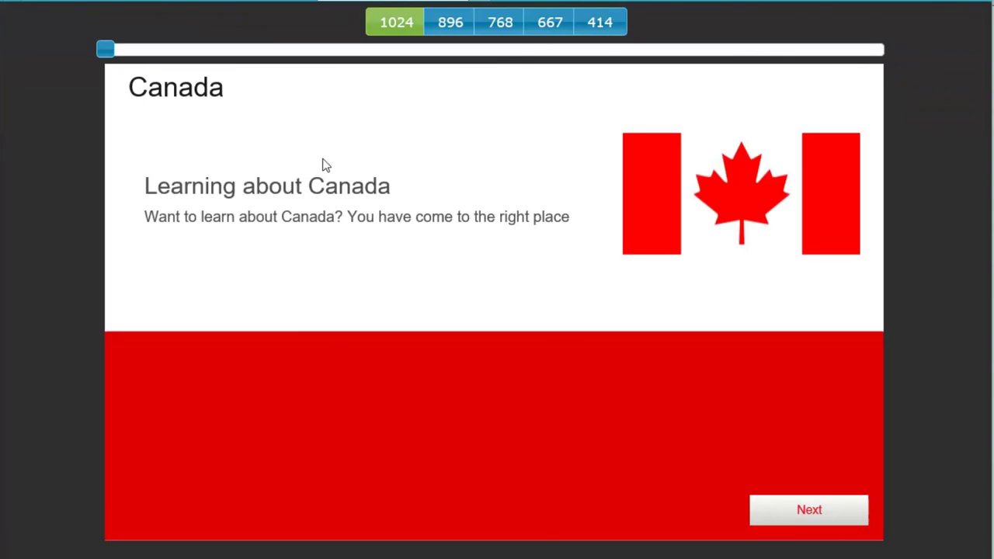
left_click(809, 513)
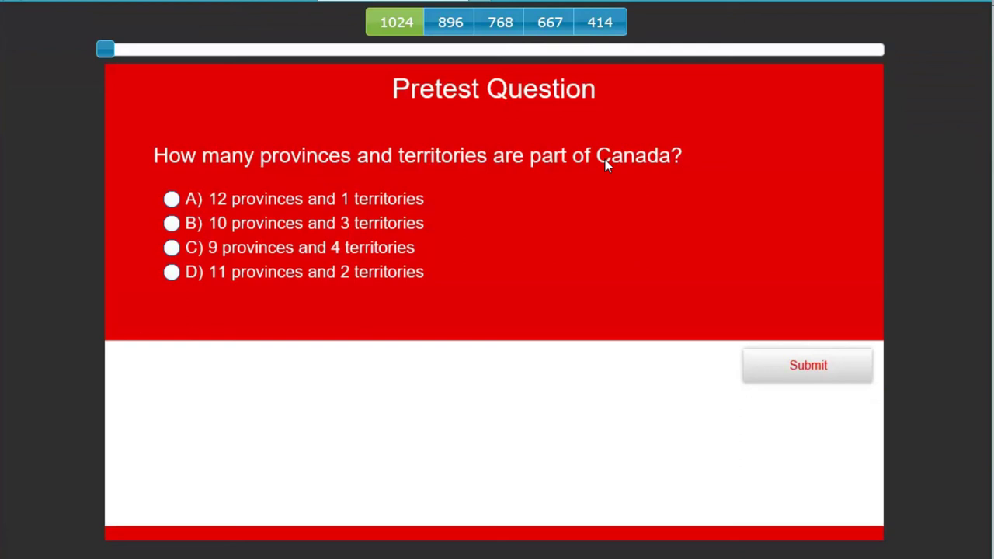
Submit correct pretest answers: 10 provinces and 3 territories, longest land border, and Justin Trudeau
left_click(394, 226)
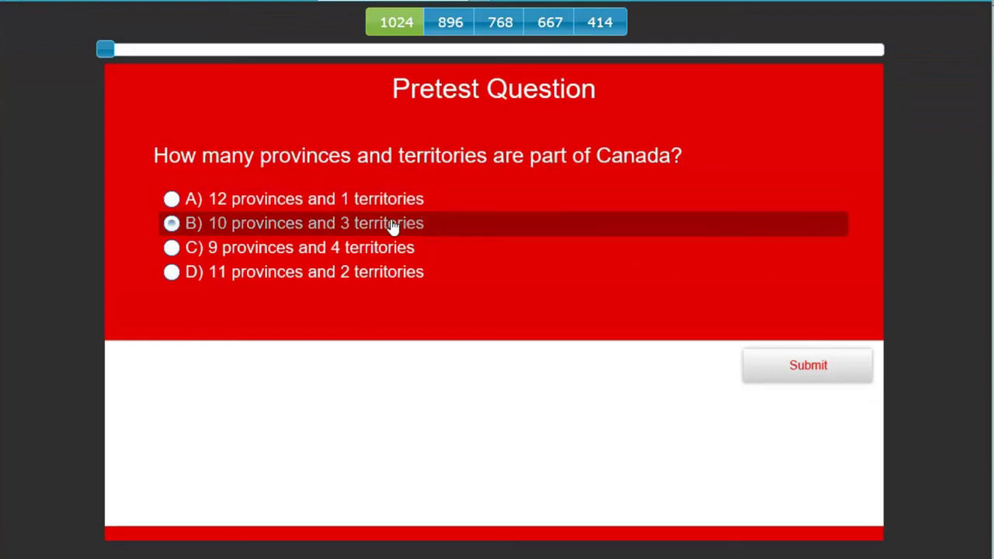
left_click(816, 371)
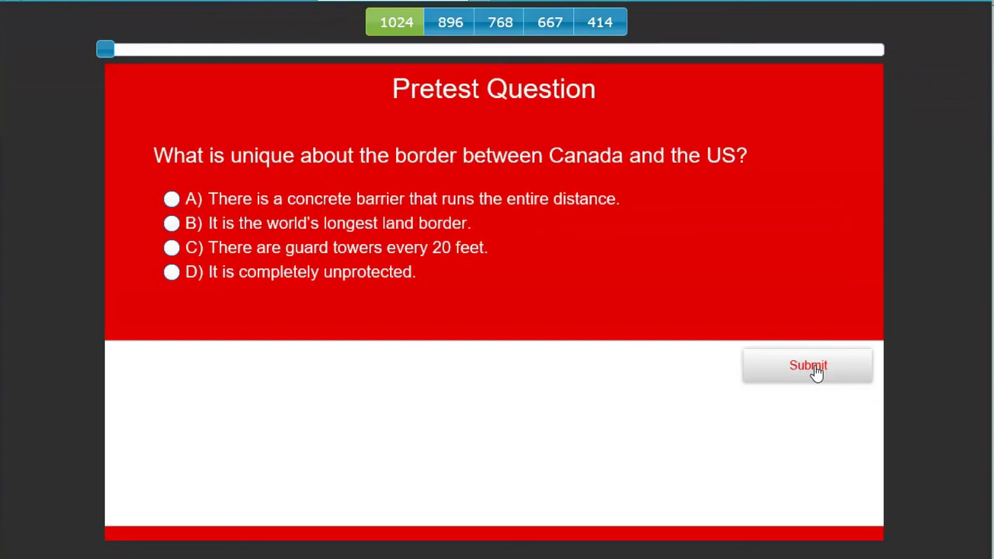
left_click(383, 234)
left_click(810, 371)
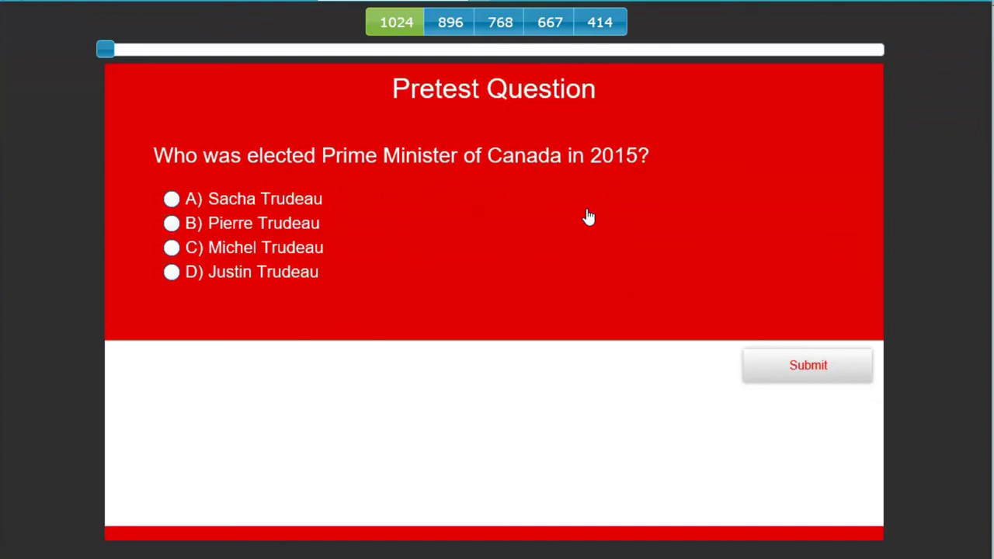
left_click(263, 283)
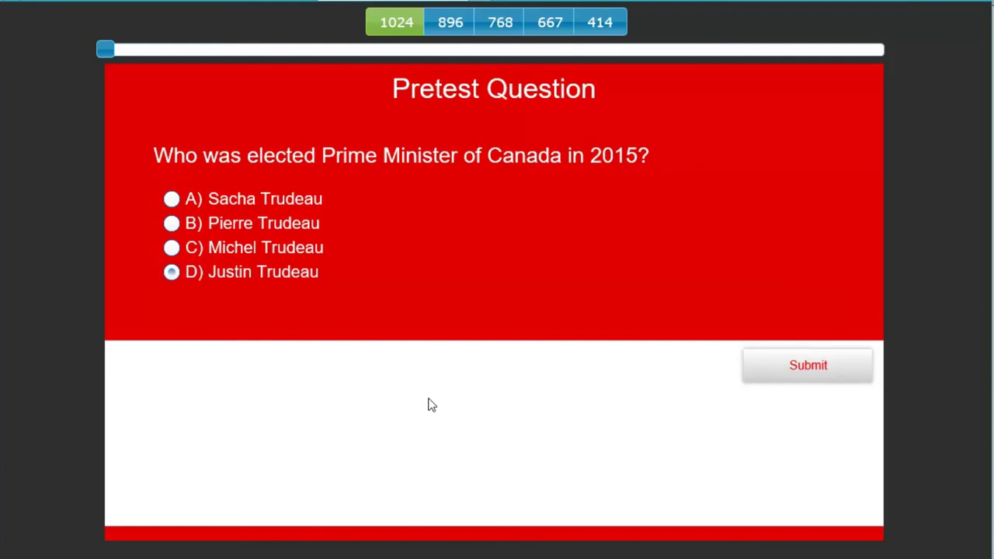
left_click(822, 373)
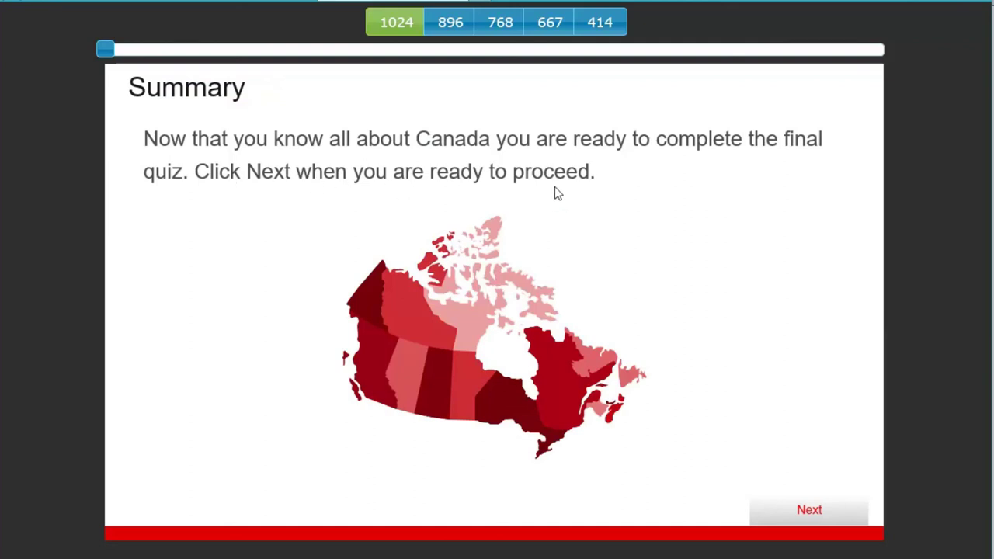
Continue to the final quiz and answer English and French as the official languages
left_click(812, 511)
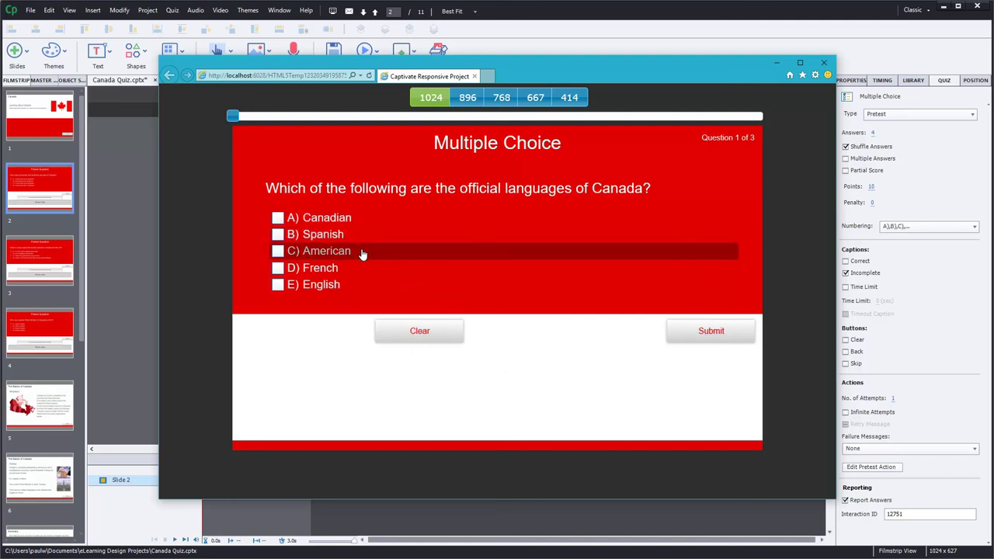
left_click(321, 283)
left_click(321, 269)
left_click(717, 337)
left_click(569, 357)
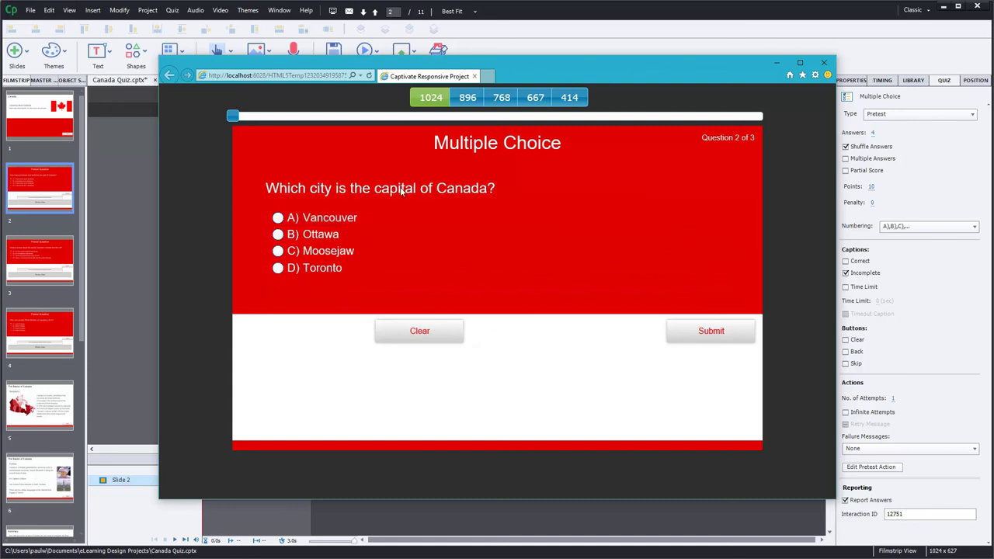
Answer Ottawa as capital and Queen Elizabeth II as head of state to reach 30/30 results
left_click(287, 236)
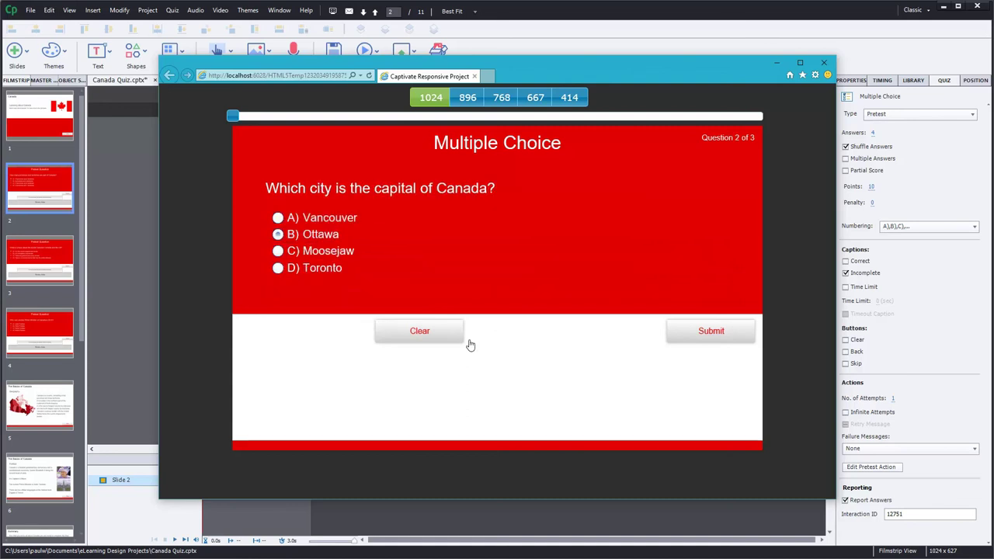
left_click(726, 335)
left_click(545, 386)
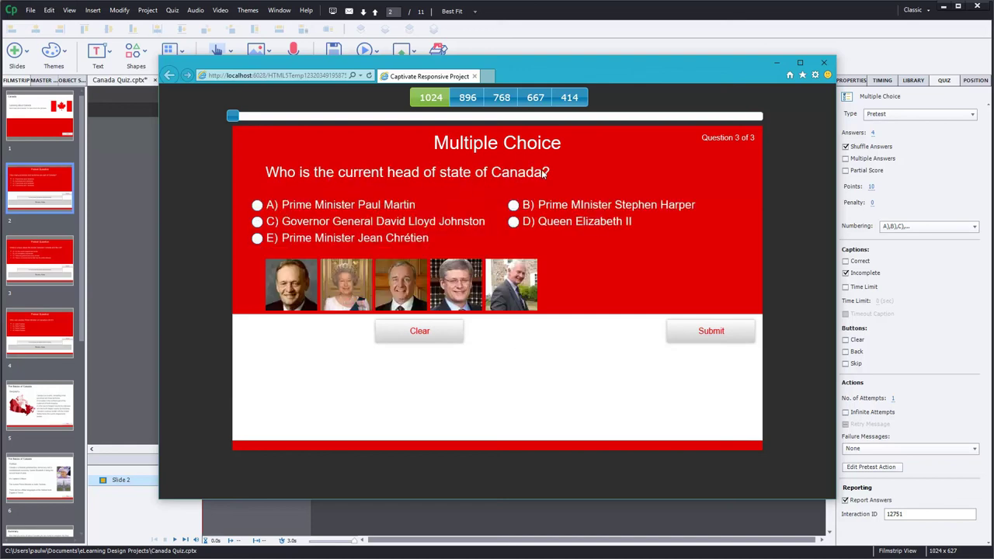
left_click(514, 222)
left_click(724, 335)
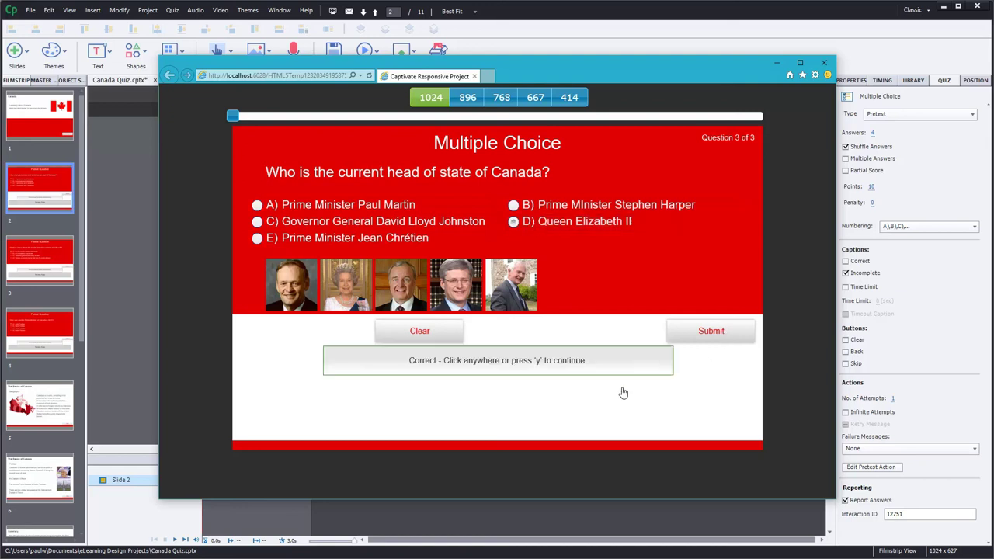
left_click(534, 392)
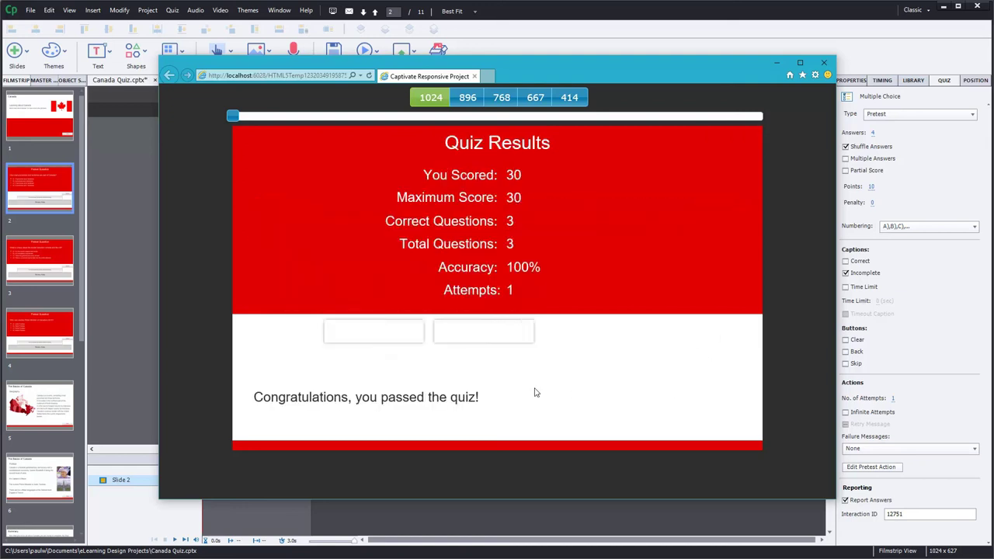